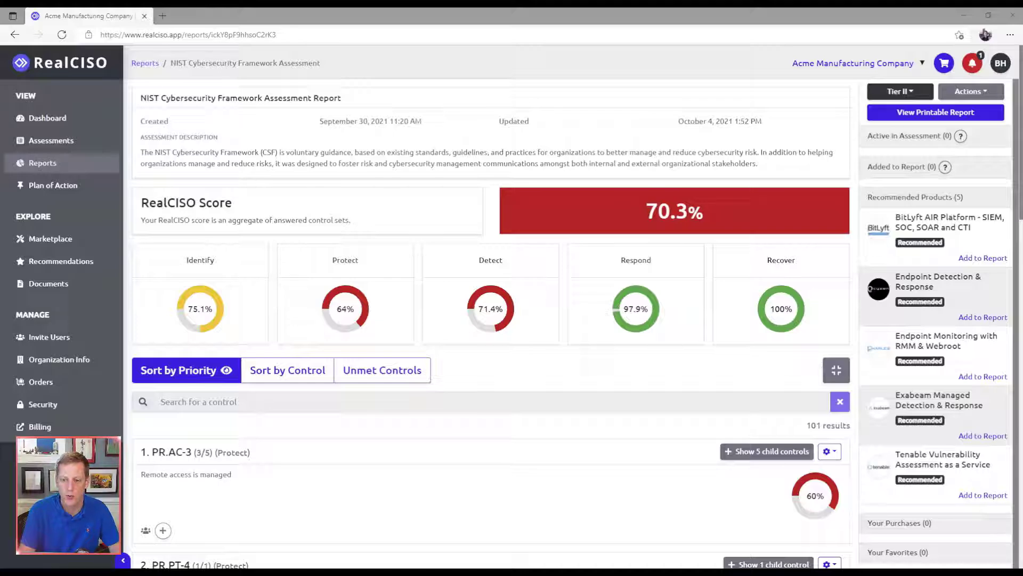
Expand PR.AC-3's five child controls and highlight the CIS 4.4 Use Unique Passwords heading.
{"action": "scroll", "coordinate": [490, 306], "scroll_direction": "down", "scroll_amount": 6}
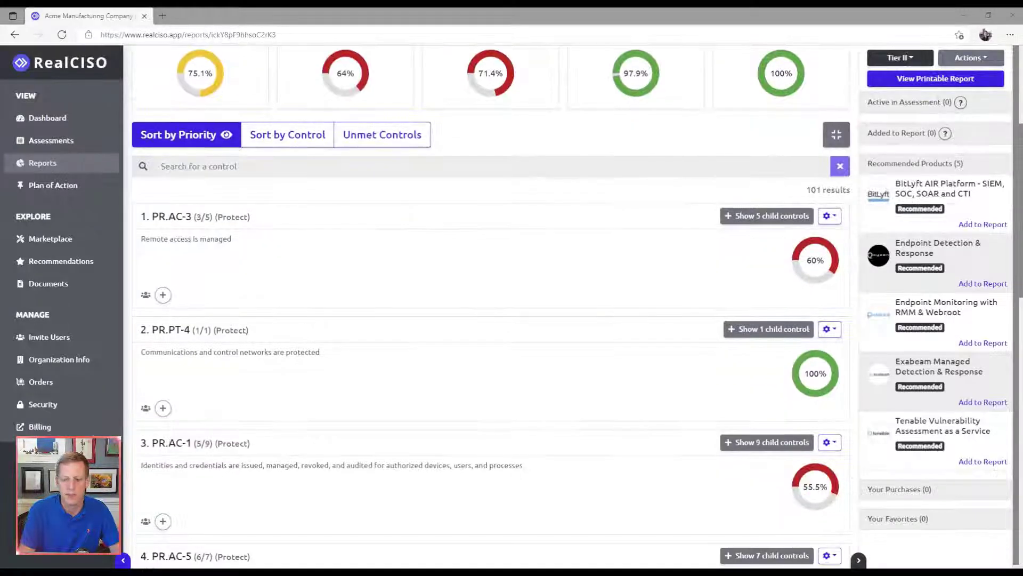
{"action": "left_click", "coordinate": [766, 137]}
{"action": "scroll", "coordinate": [703, 182], "scroll_direction": "down", "scroll_amount": 6}
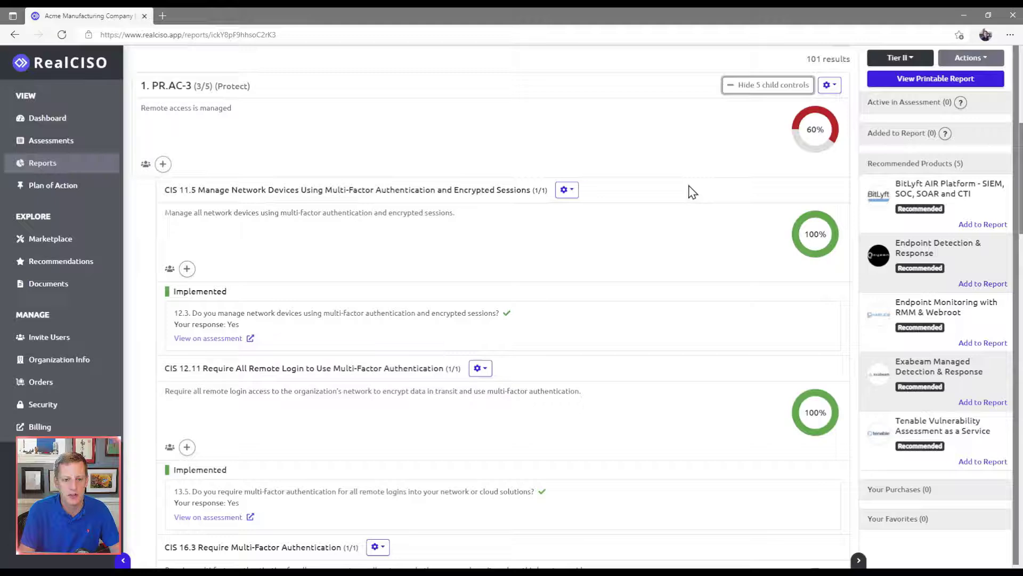
{"action": "scroll", "coordinate": [707, 194], "scroll_direction": "down", "scroll_amount": 5}
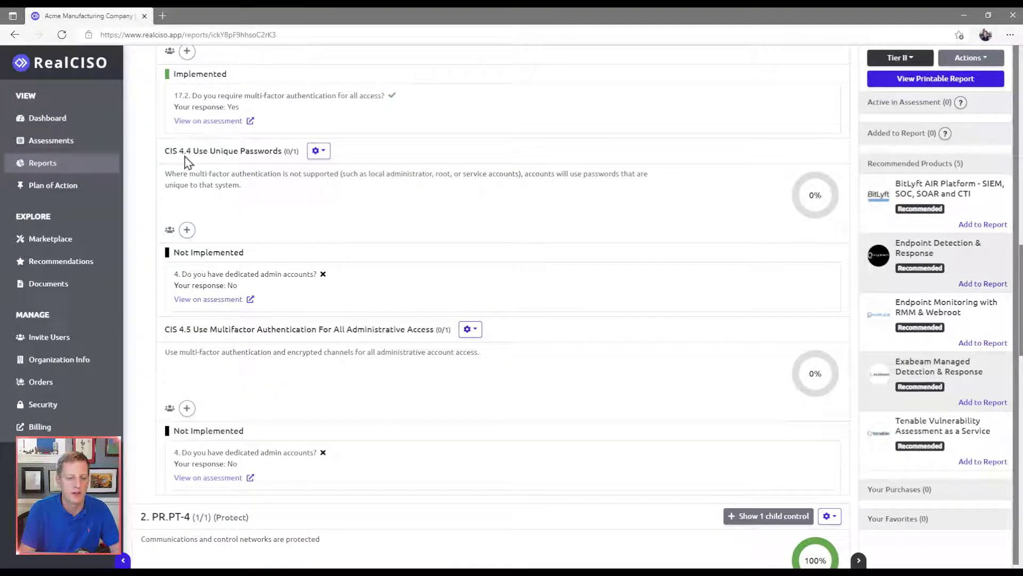
{"action": "left_click_drag", "start_coordinate": [188, 152], "coordinate": [299, 151]}
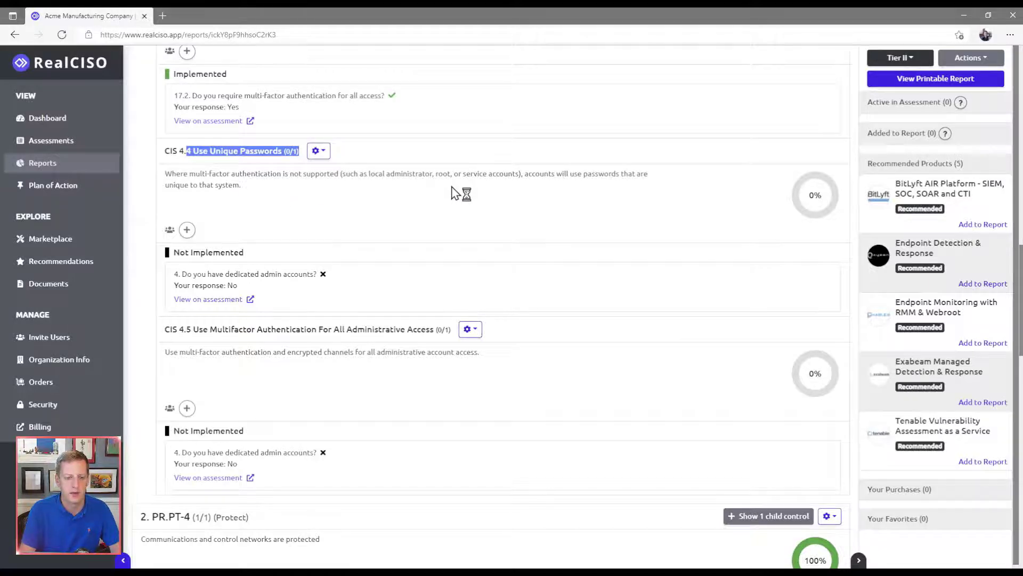
{"action": "left_click", "coordinate": [203, 173]}
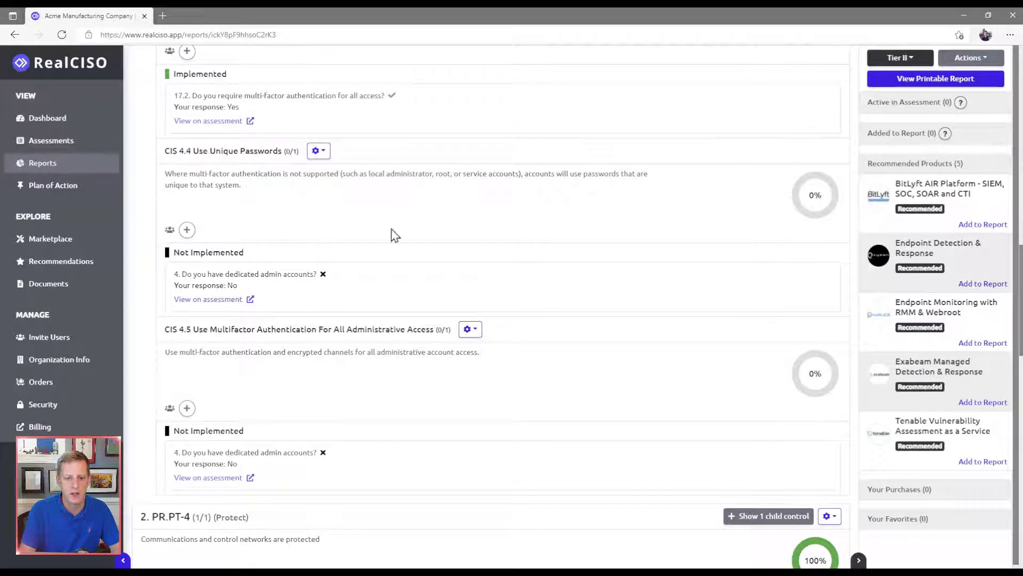
{"action": "scroll", "coordinate": [611, 180], "scroll_direction": "up", "scroll_amount": 1}
{"action": "scroll", "coordinate": [612, 180], "scroll_direction": "up", "scroll_amount": 15}
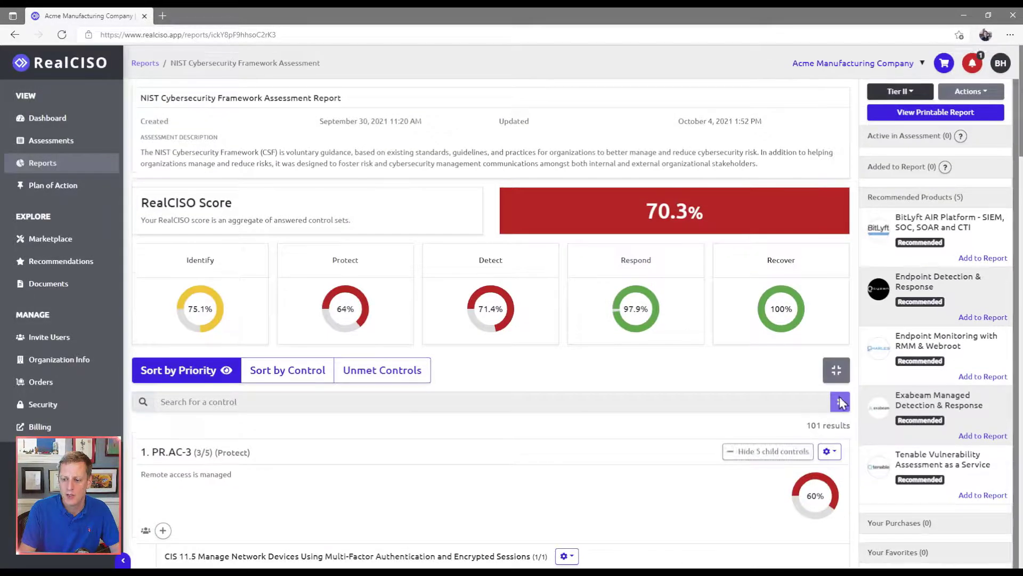
Hide PR.AC-3's five child controls and review the priority-sorted control list.
{"action": "left_click", "coordinate": [766, 450]}
{"action": "scroll", "coordinate": [716, 394], "scroll_direction": "down", "scroll_amount": 3}
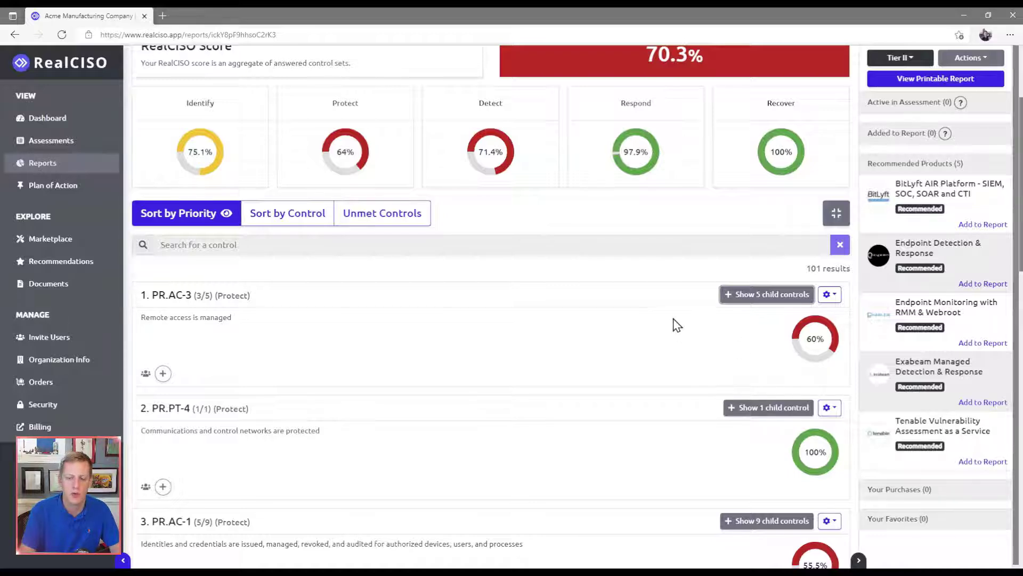
{"action": "scroll", "coordinate": [682, 317], "scroll_direction": "up", "scroll_amount": 2}
{"action": "scroll", "coordinate": [659, 313], "scroll_direction": "down", "scroll_amount": 3}
{"action": "scroll", "coordinate": [659, 313], "scroll_direction": "down", "scroll_amount": 8}
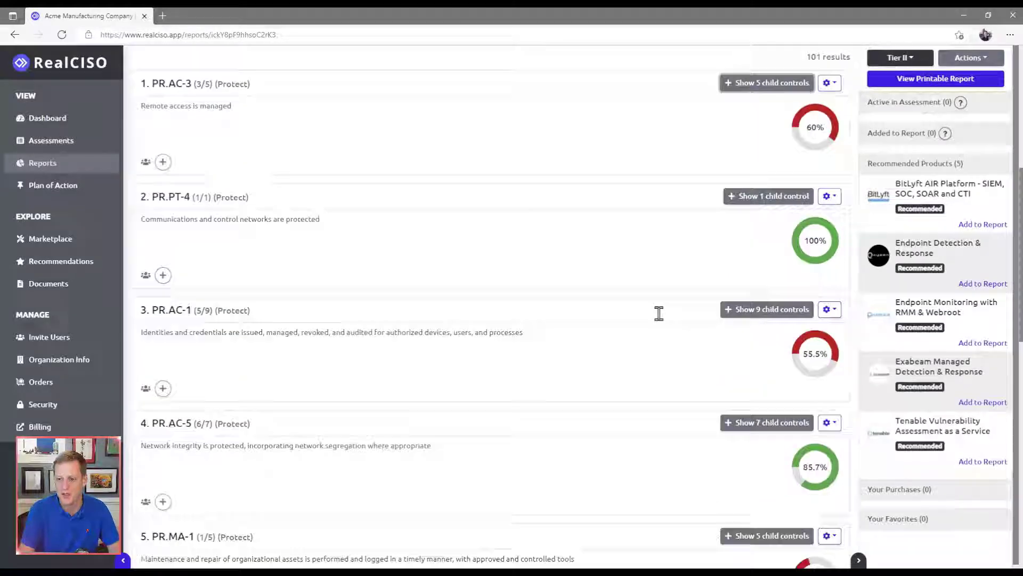
{"action": "scroll", "coordinate": [658, 313], "scroll_direction": "up", "scroll_amount": 12}
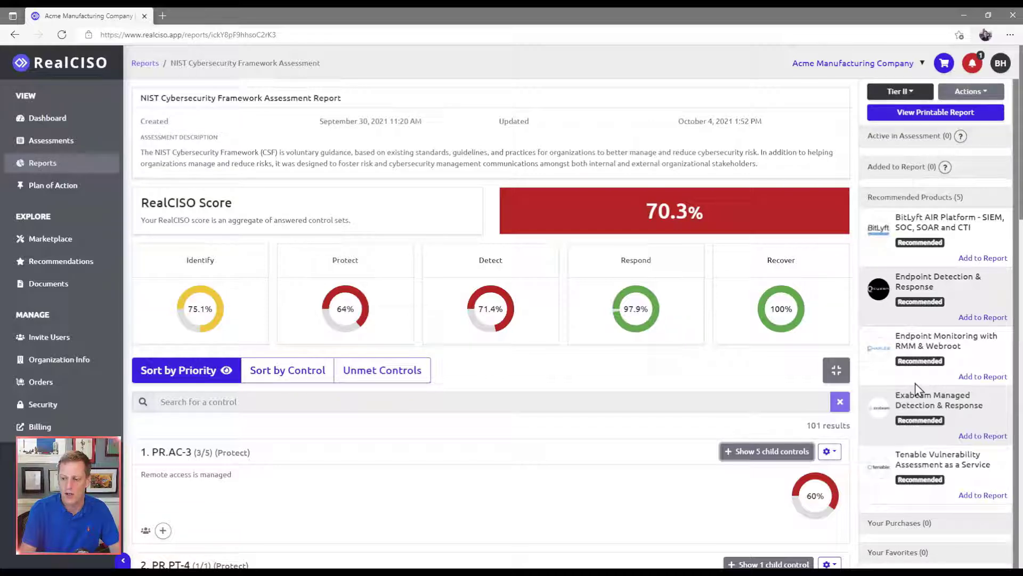
{"action": "left_click", "coordinate": [937, 229]}
{"action": "scroll", "coordinate": [603, 244], "scroll_direction": "down", "scroll_amount": 9}
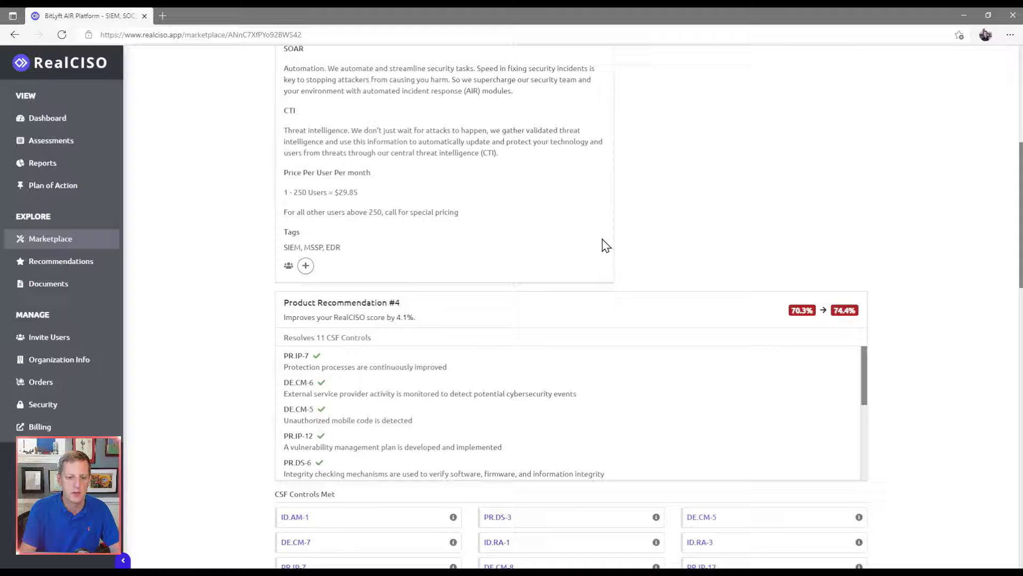
{"action": "scroll", "coordinate": [678, 437], "scroll_direction": "down", "scroll_amount": 3}
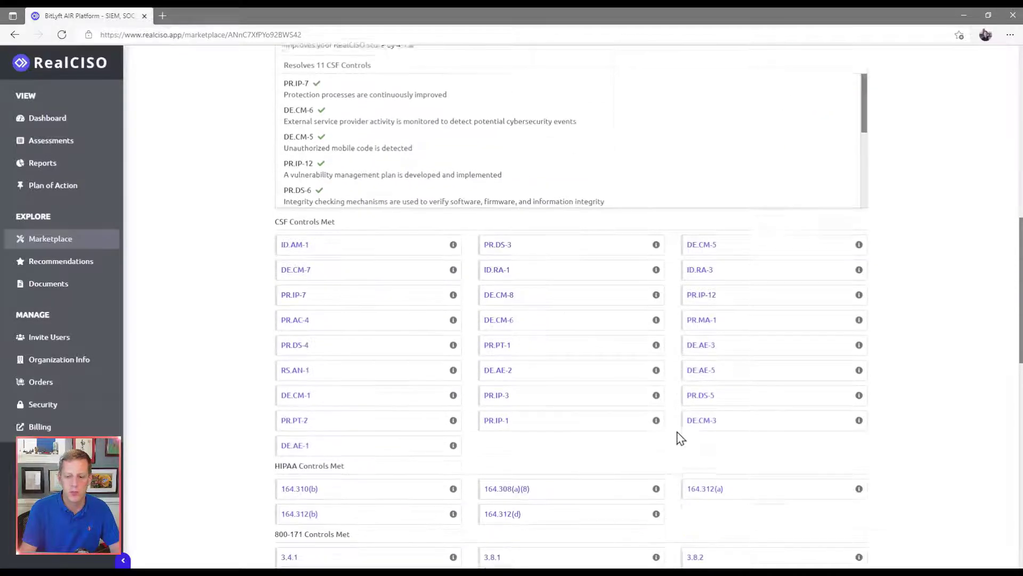
{"action": "left_click", "coordinate": [15, 35]}
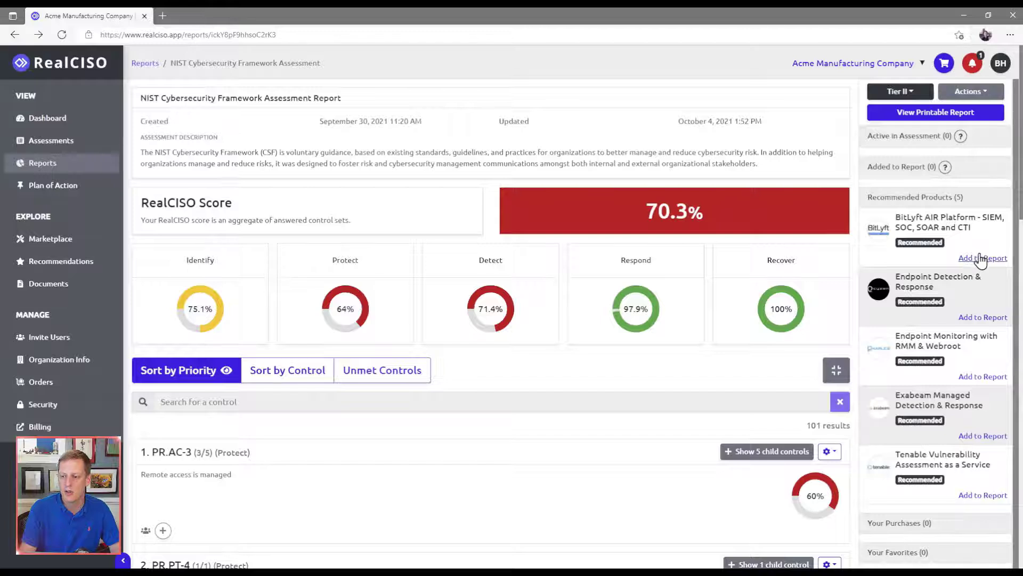
Add BitLyft AIR Platform to the report and highlight the new 74.4% score.
{"action": "left_click", "coordinate": [983, 259]}
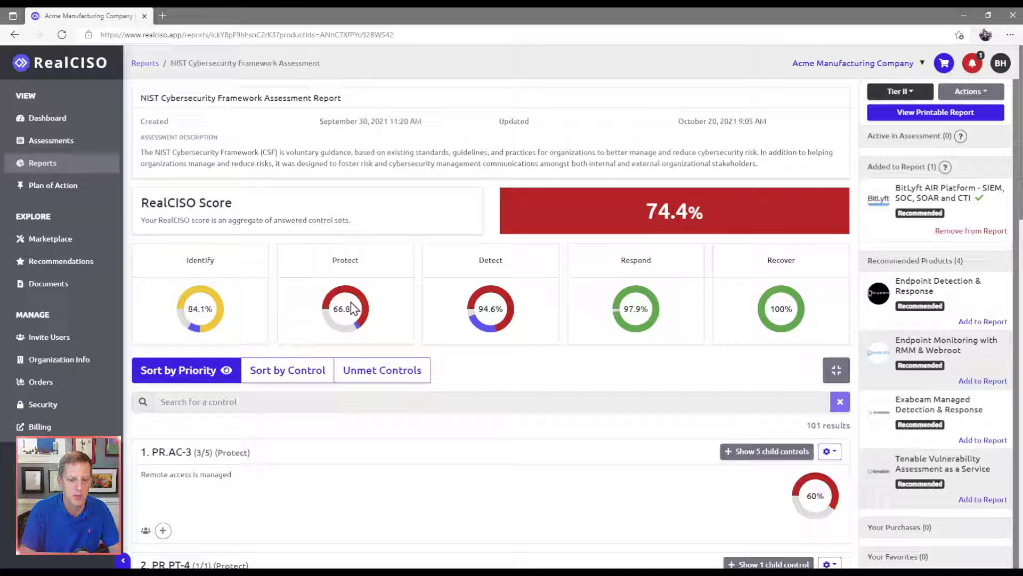
{"action": "left_click_drag", "start_coordinate": [655, 211], "coordinate": [762, 208]}
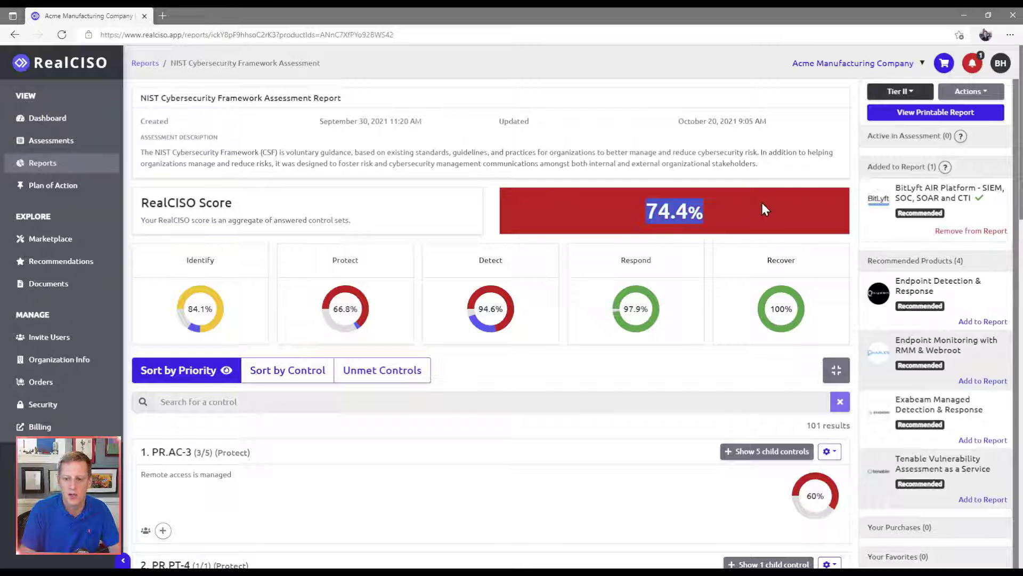
{"action": "left_click", "coordinate": [980, 231]}
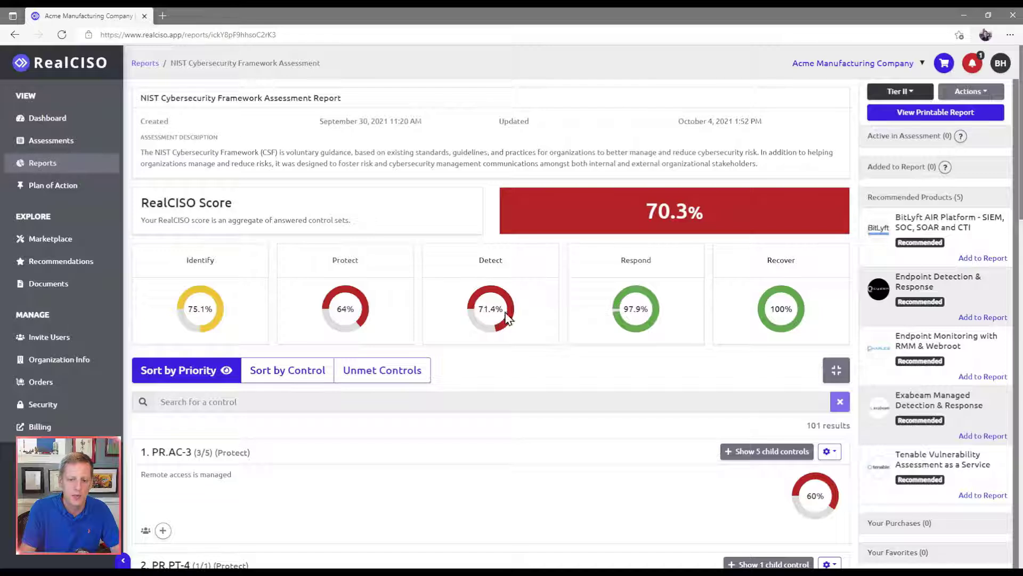
{"action": "left_click", "coordinate": [983, 258]}
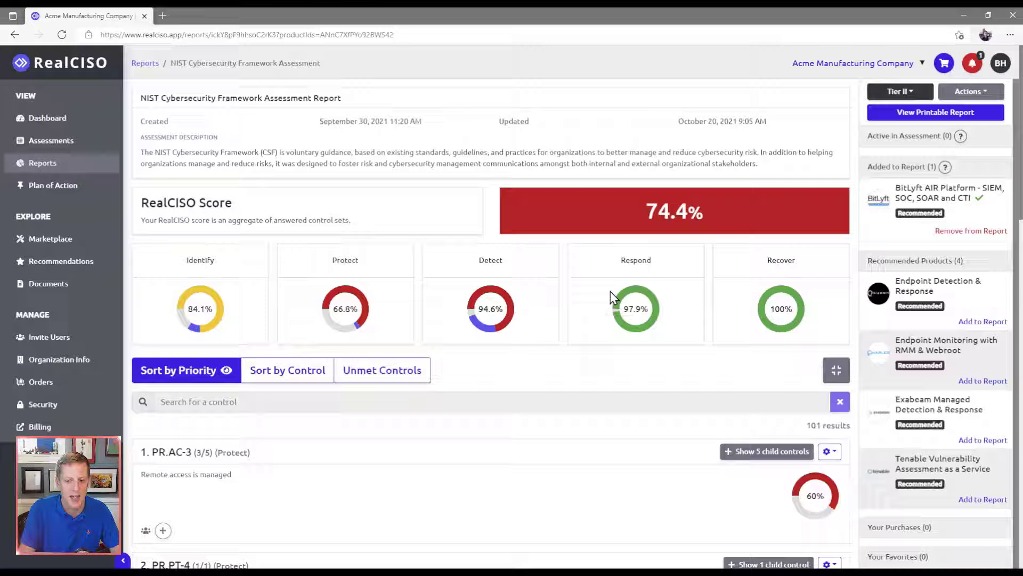
Expand PR.MA-1's five child controls and highlight the BitLyft AIR Platform mapping under CIS 5.5.
{"action": "scroll", "coordinate": [580, 262], "scroll_direction": "down", "scroll_amount": 9}
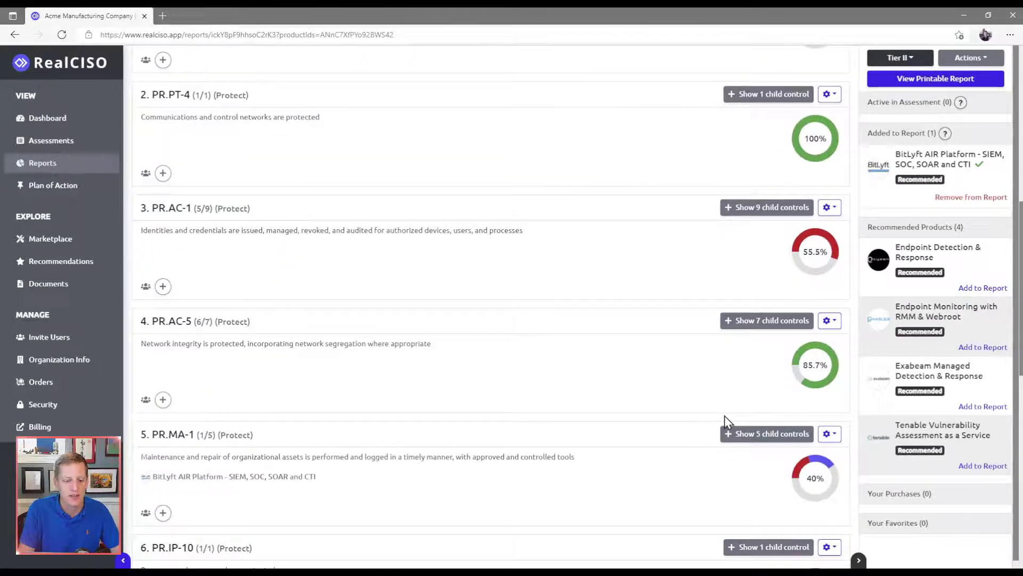
{"action": "scroll", "coordinate": [724, 416], "scroll_direction": "down", "scroll_amount": 3}
{"action": "left_click", "coordinate": [767, 276]}
{"action": "scroll", "coordinate": [357, 300], "scroll_direction": "down", "scroll_amount": 9}
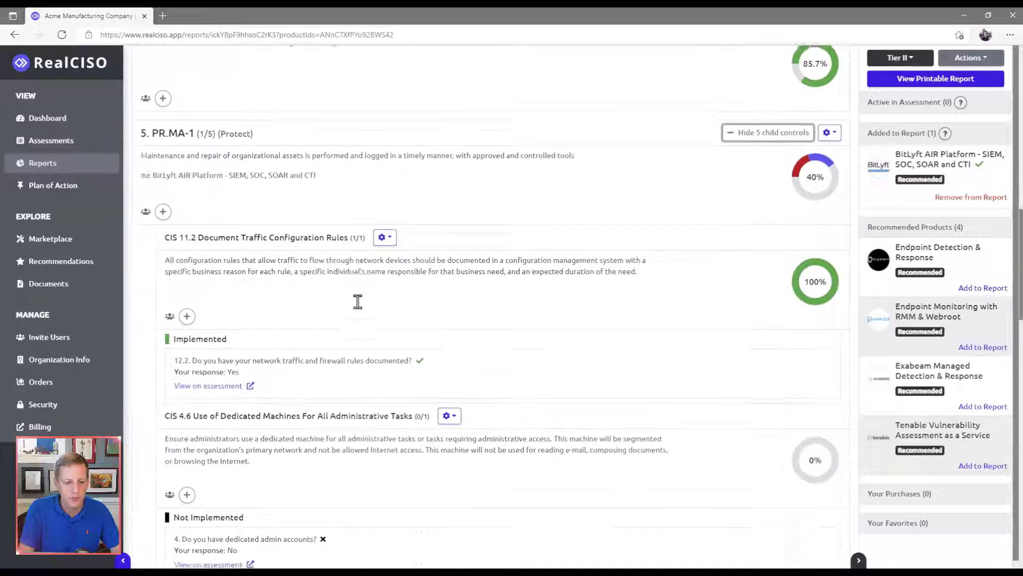
{"action": "scroll", "coordinate": [266, 362], "scroll_direction": "down", "scroll_amount": 6}
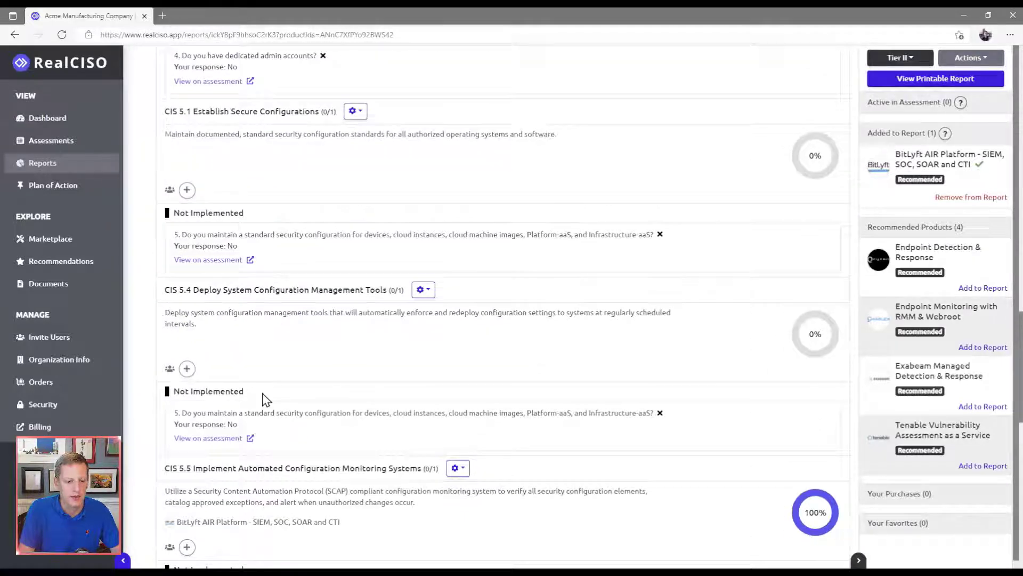
{"action": "left_click_drag", "start_coordinate": [179, 365], "coordinate": [381, 372]}
{"action": "left_click", "coordinate": [382, 371]}
Show all remaining report controls and scroll through the full list.
{"action": "scroll", "coordinate": [389, 368], "scroll_direction": "down", "scroll_amount": 2}
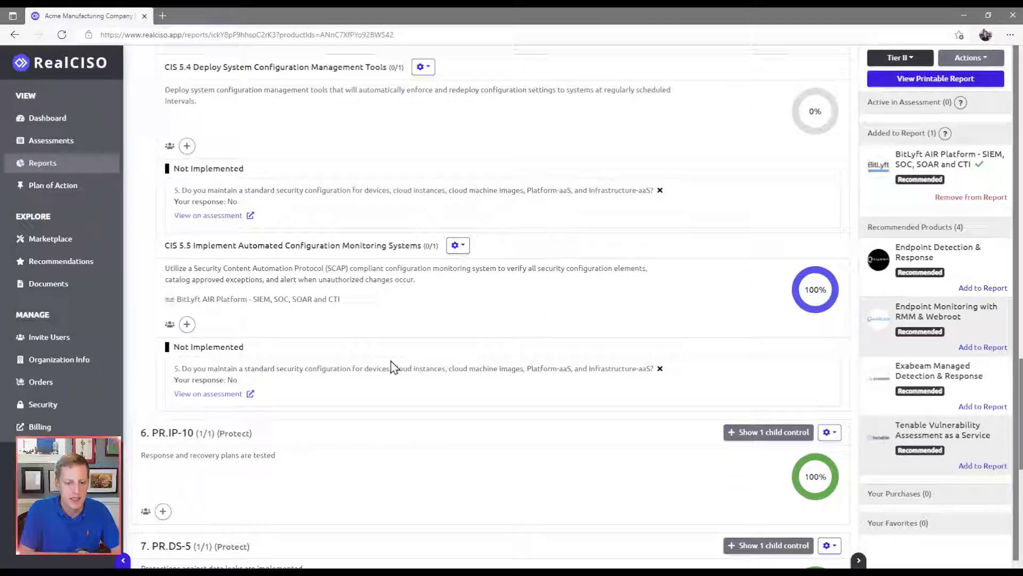
{"action": "scroll", "coordinate": [800, 346], "scroll_direction": "down", "scroll_amount": 1}
{"action": "scroll", "coordinate": [810, 359], "scroll_direction": "down", "scroll_amount": 8}
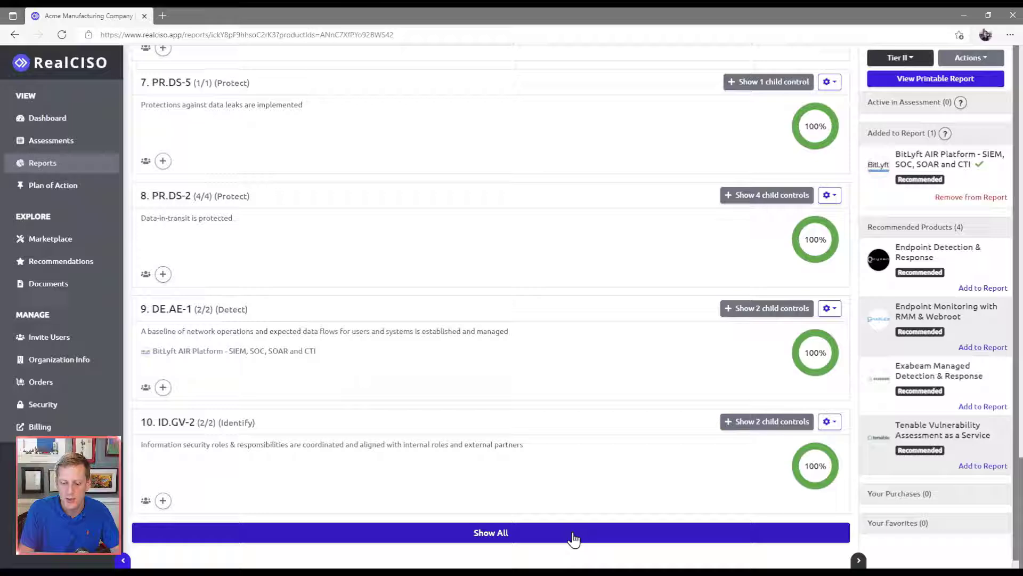
{"action": "left_click", "coordinate": [571, 536]}
{"action": "scroll", "coordinate": [570, 416], "scroll_direction": "down", "scroll_amount": 4}
{"action": "scroll", "coordinate": [571, 416], "scroll_direction": "down", "scroll_amount": 2}
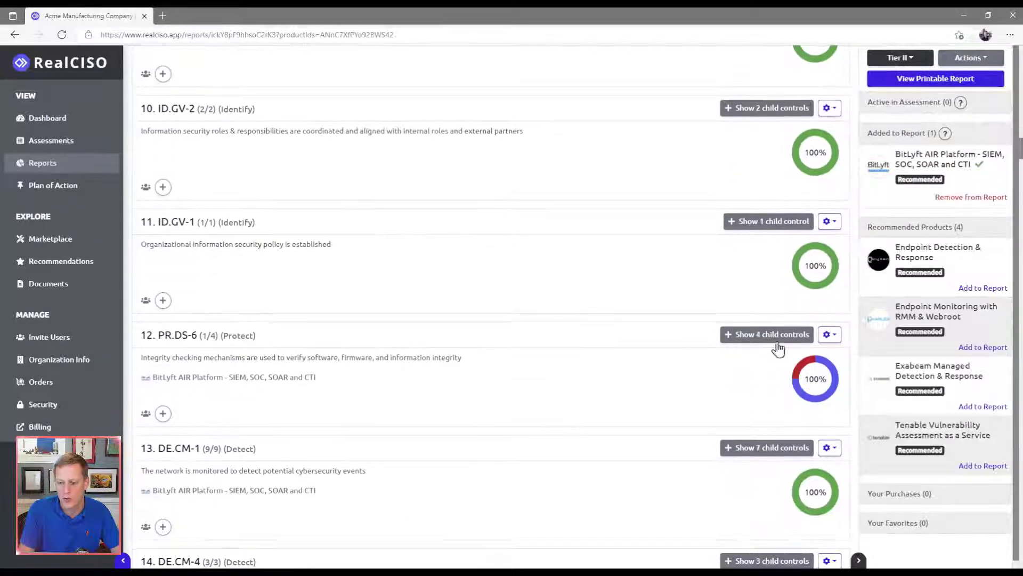
{"action": "scroll", "coordinate": [737, 382], "scroll_direction": "down", "scroll_amount": 4}
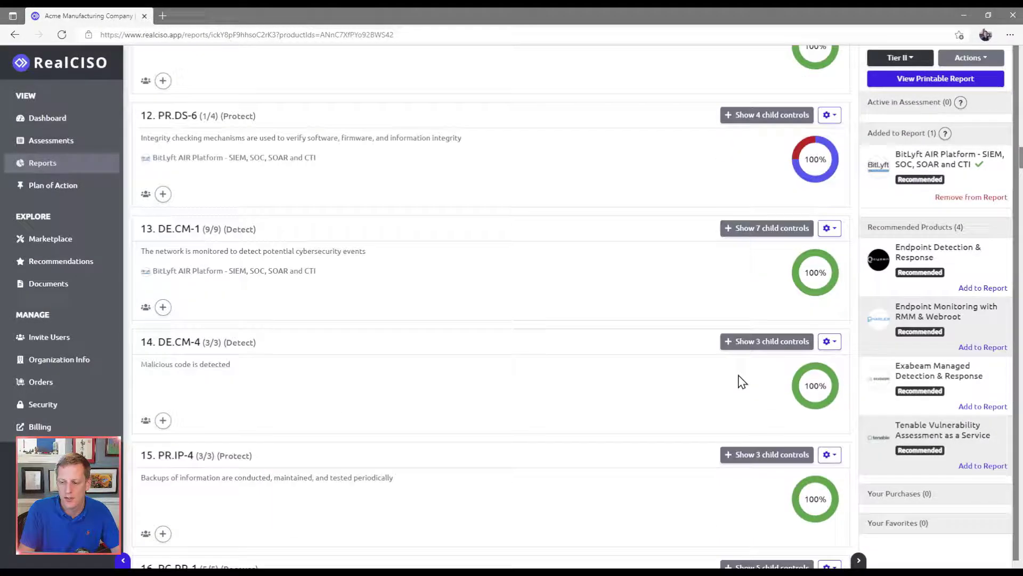
{"action": "scroll", "coordinate": [769, 395], "scroll_direction": "down", "scroll_amount": 8}
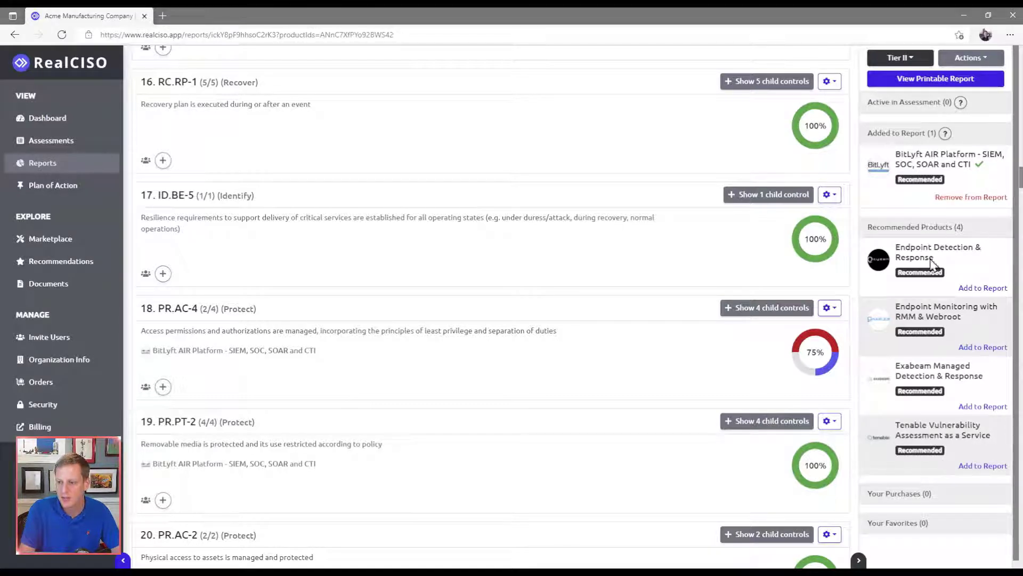
{"action": "scroll", "coordinate": [754, 410], "scroll_direction": "up", "scroll_amount": 7}
{"action": "scroll", "coordinate": [755, 414], "scroll_direction": "up", "scroll_amount": 20}
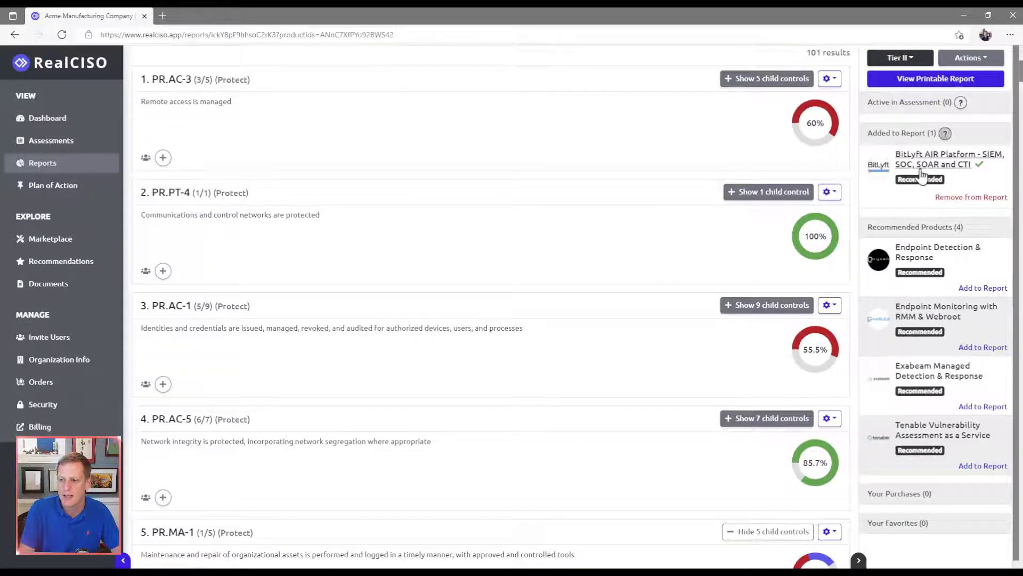
Go from the Marketplace to the product Recommendations page, viewing Product Recommendation #4 onward.
{"action": "left_click", "coordinate": [68, 244]}
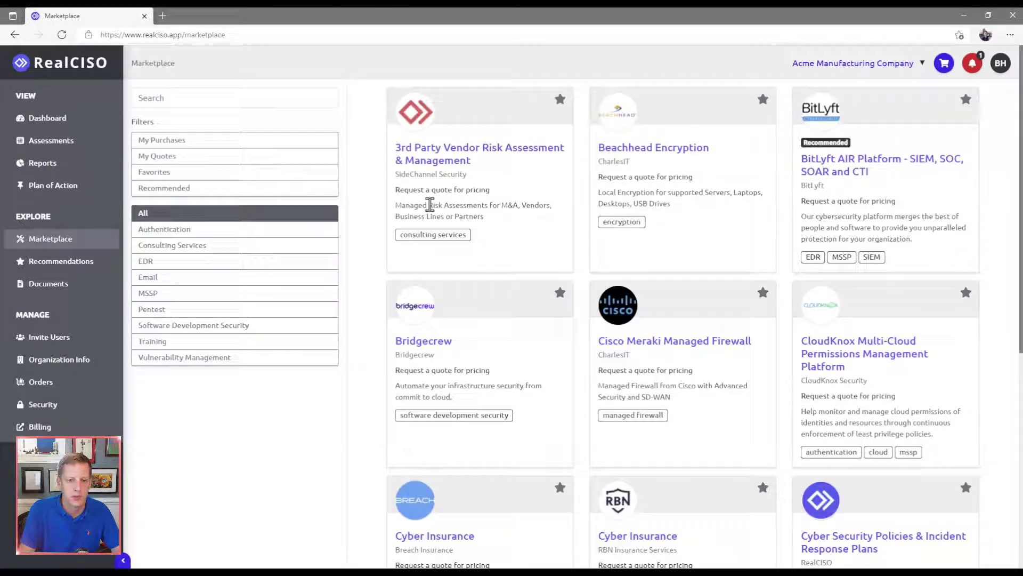
{"action": "scroll", "coordinate": [876, 408], "scroll_direction": "down", "scroll_amount": 3}
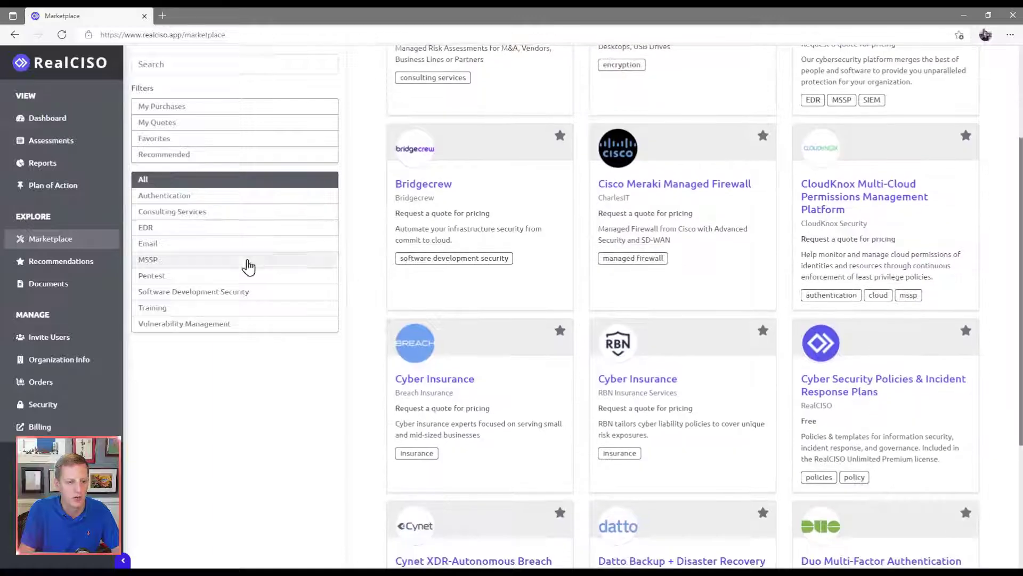
{"action": "left_click", "coordinate": [78, 265]}
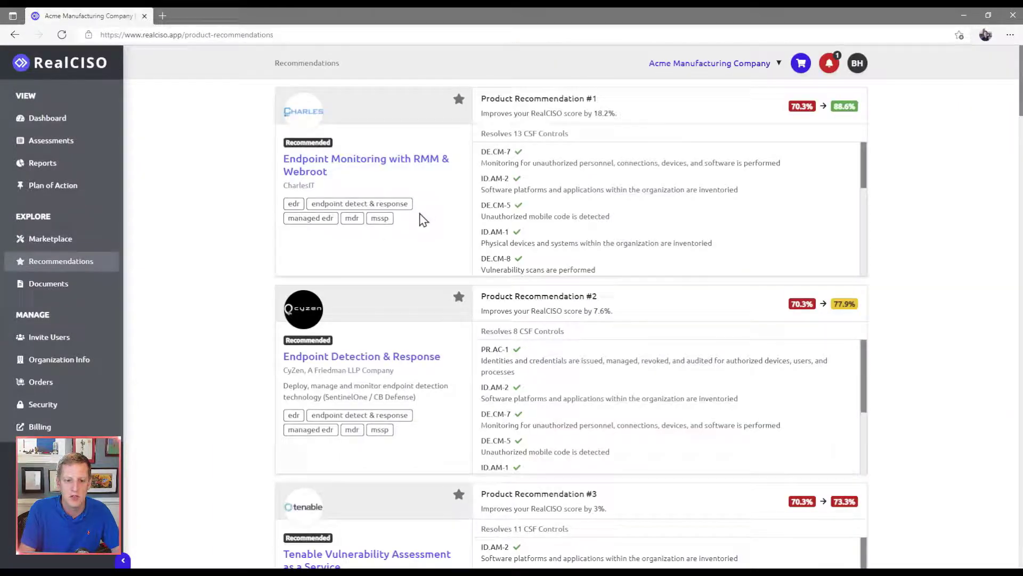
{"action": "scroll", "coordinate": [253, 197], "scroll_direction": "down", "scroll_amount": 6}
{"action": "scroll", "coordinate": [253, 198], "scroll_direction": "down", "scroll_amount": 11}
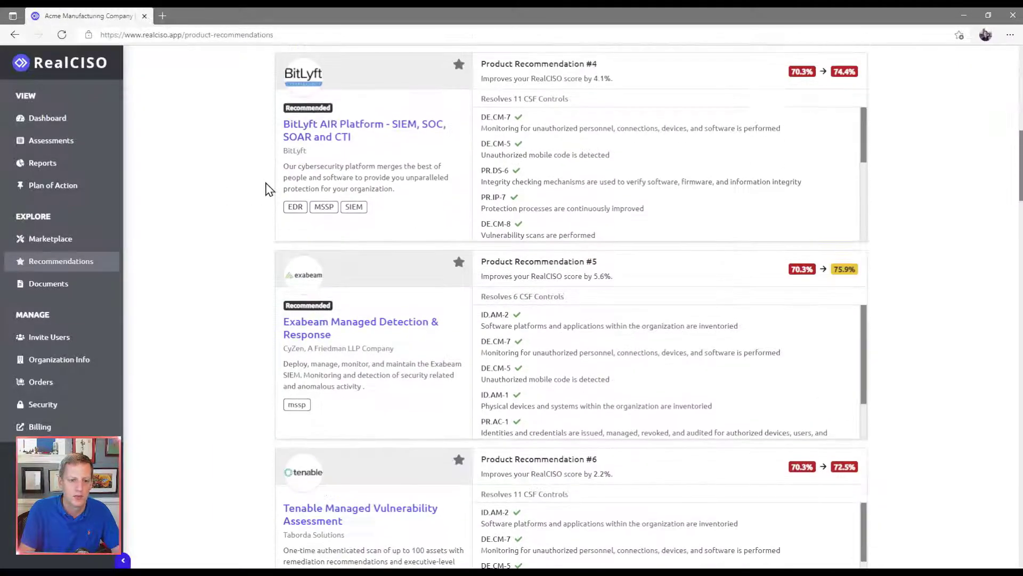
{"action": "scroll", "coordinate": [269, 189], "scroll_direction": "down", "scroll_amount": 6}
Go via Reports and Assessments to the Dashboard showing the 70.3% score and top control gaps.
{"action": "left_click", "coordinate": [73, 164]}
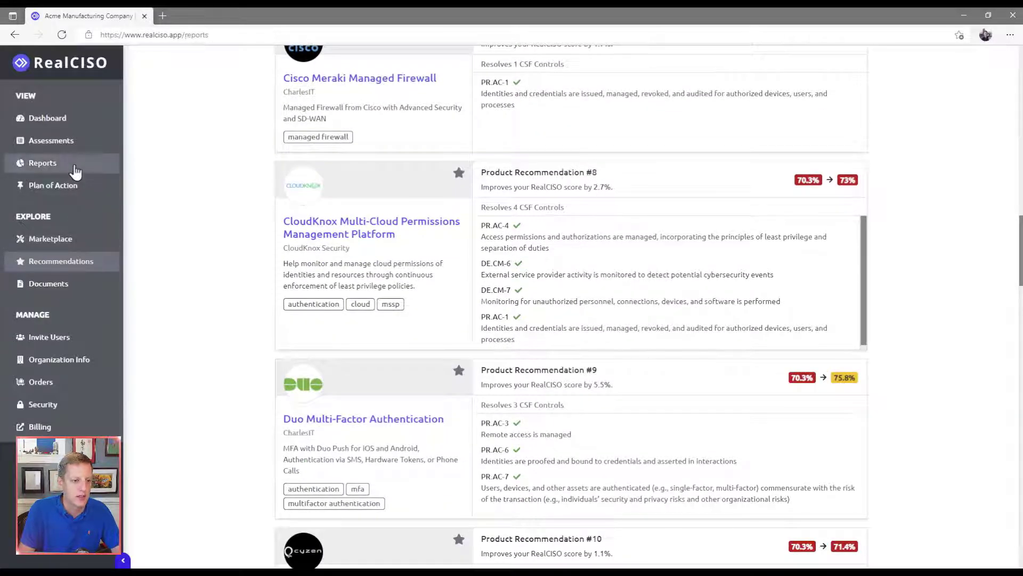
{"action": "left_click", "coordinate": [73, 142]}
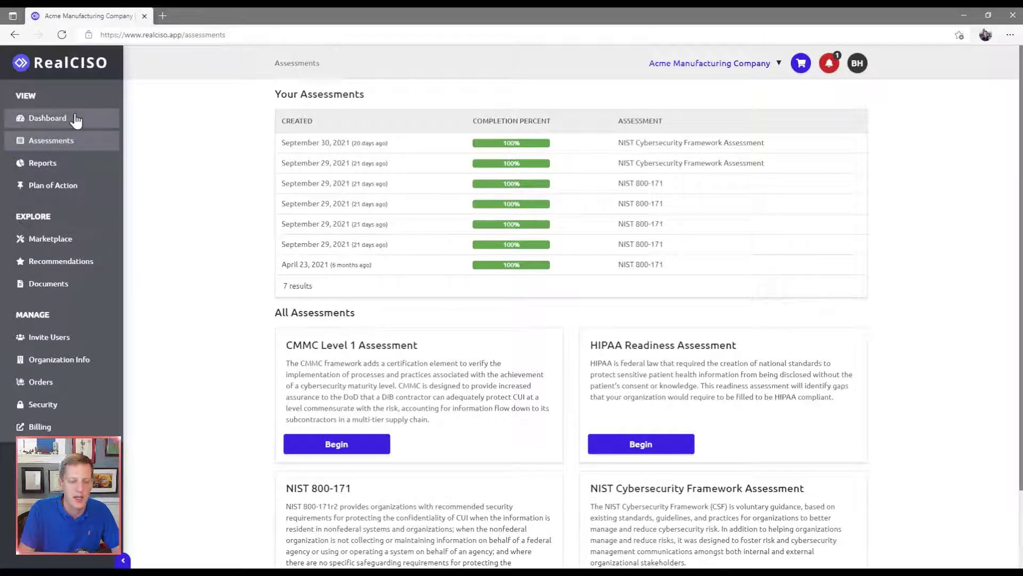
{"action": "left_click", "coordinate": [73, 118]}
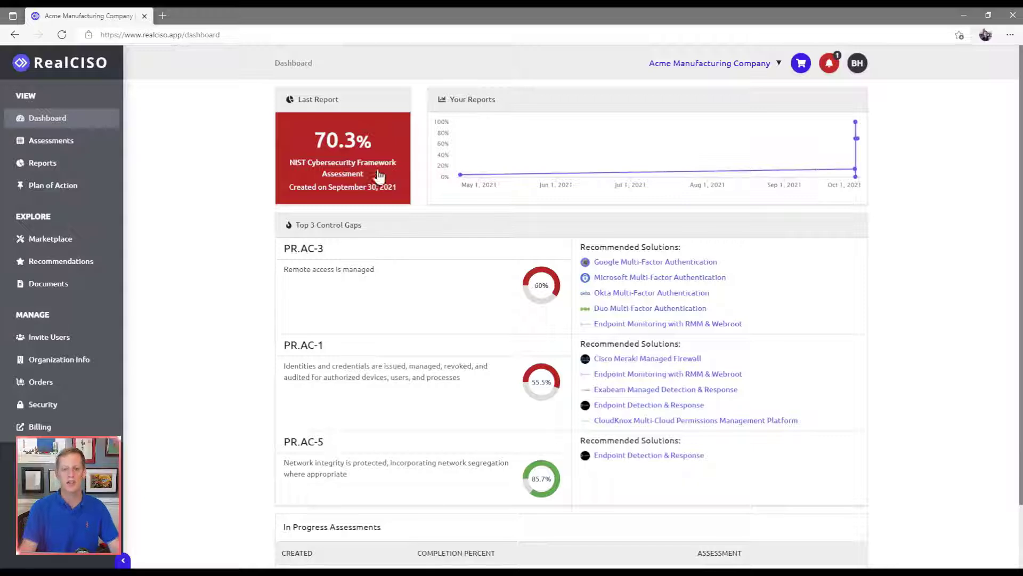